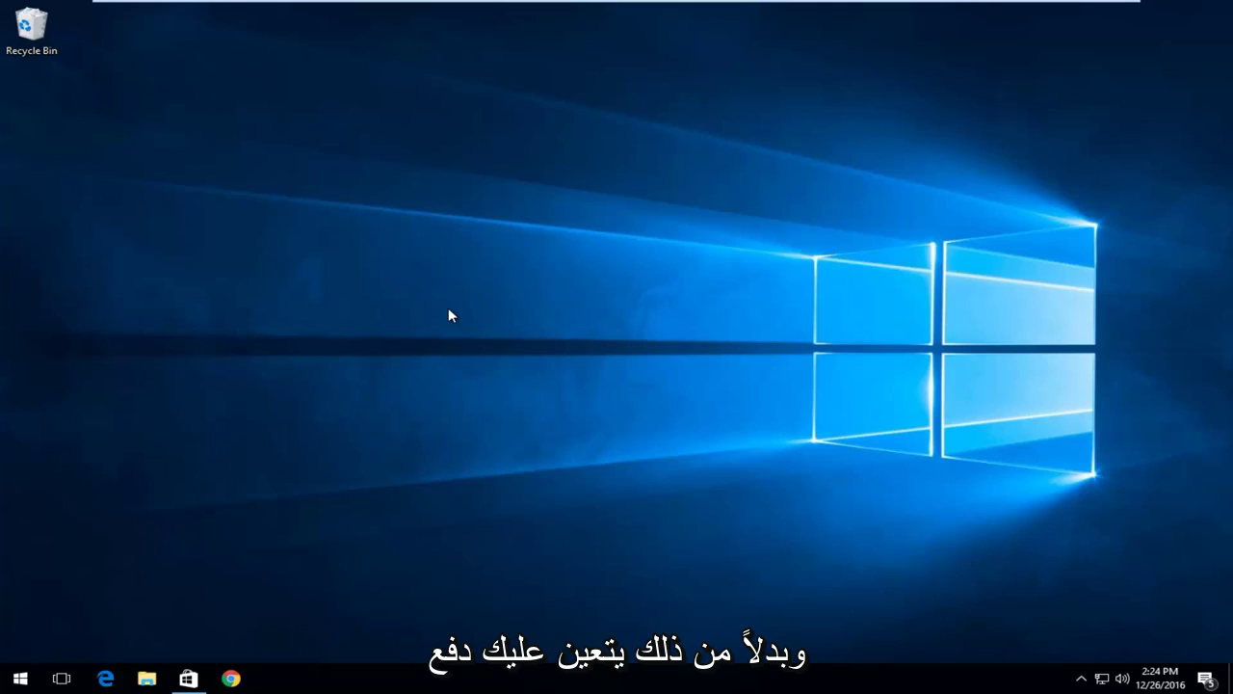
# View the Windows DVD Player listing in the Store, including its price and description, and minimize the window.
pyautogui.click(189, 678)
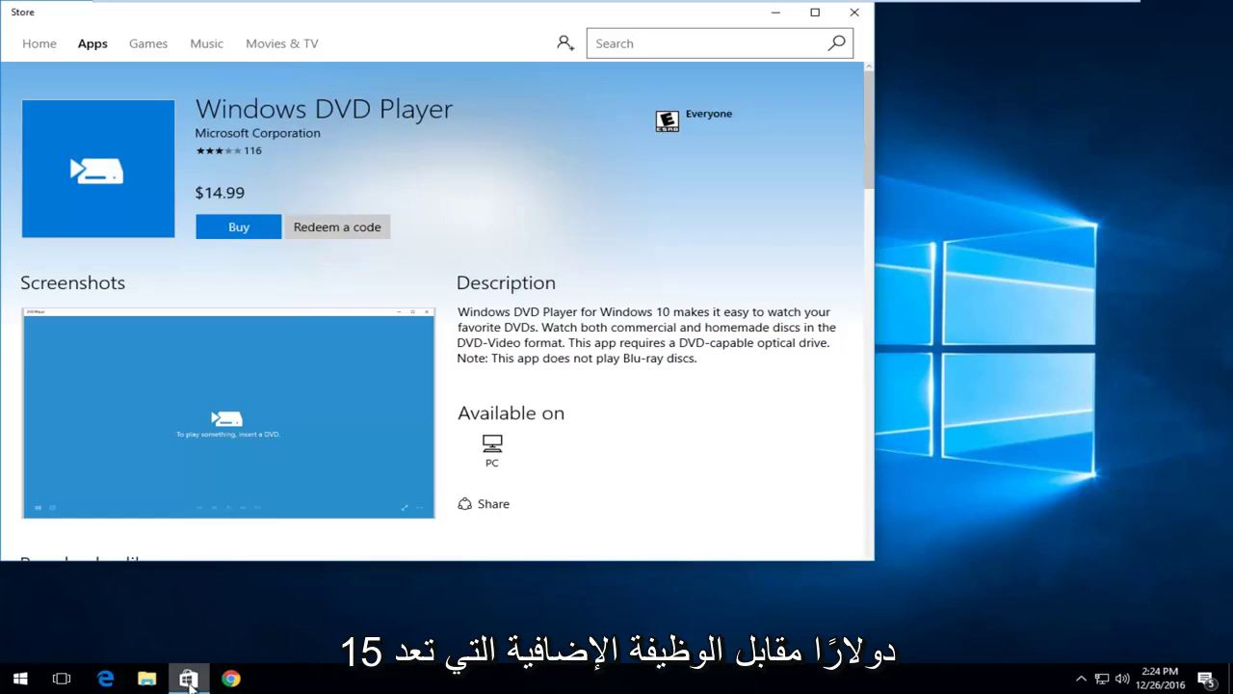
pyautogui.moveTo(229, 29); pyautogui.dragTo(351, 58)
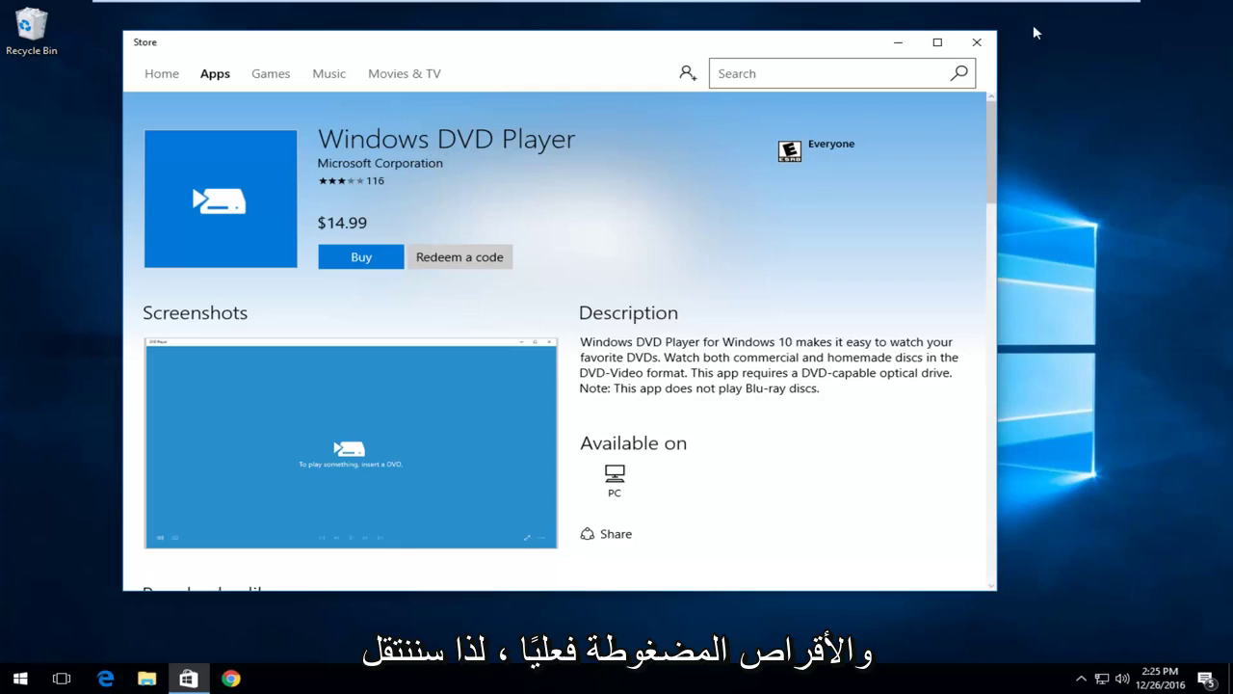
pyautogui.click(898, 42)
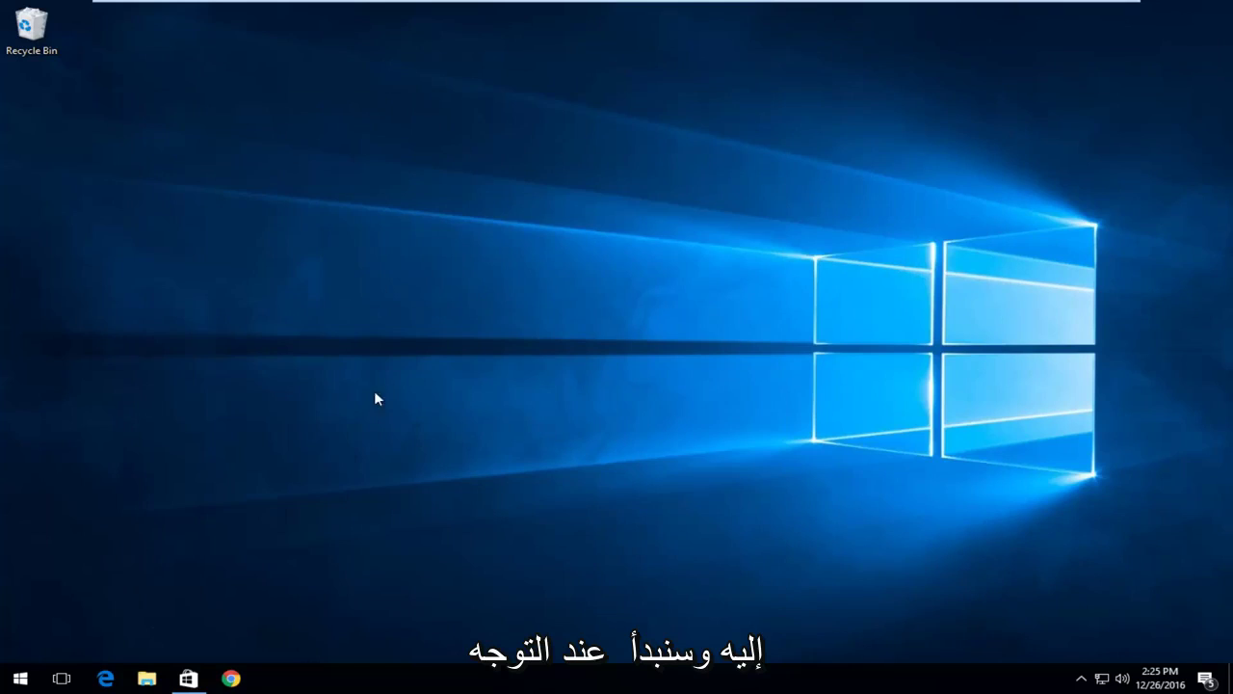
# Switch to Chrome in a maximized window and search Google for "vlc player".
pyautogui.click(232, 679)
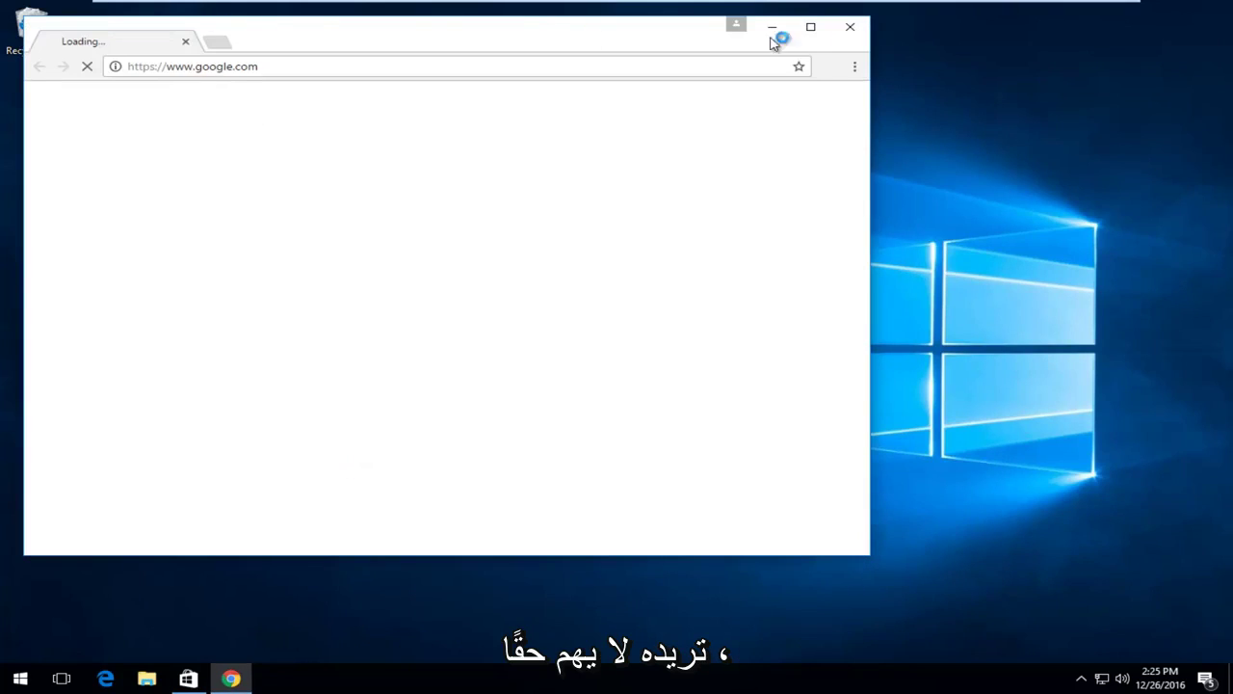
pyautogui.click(811, 28)
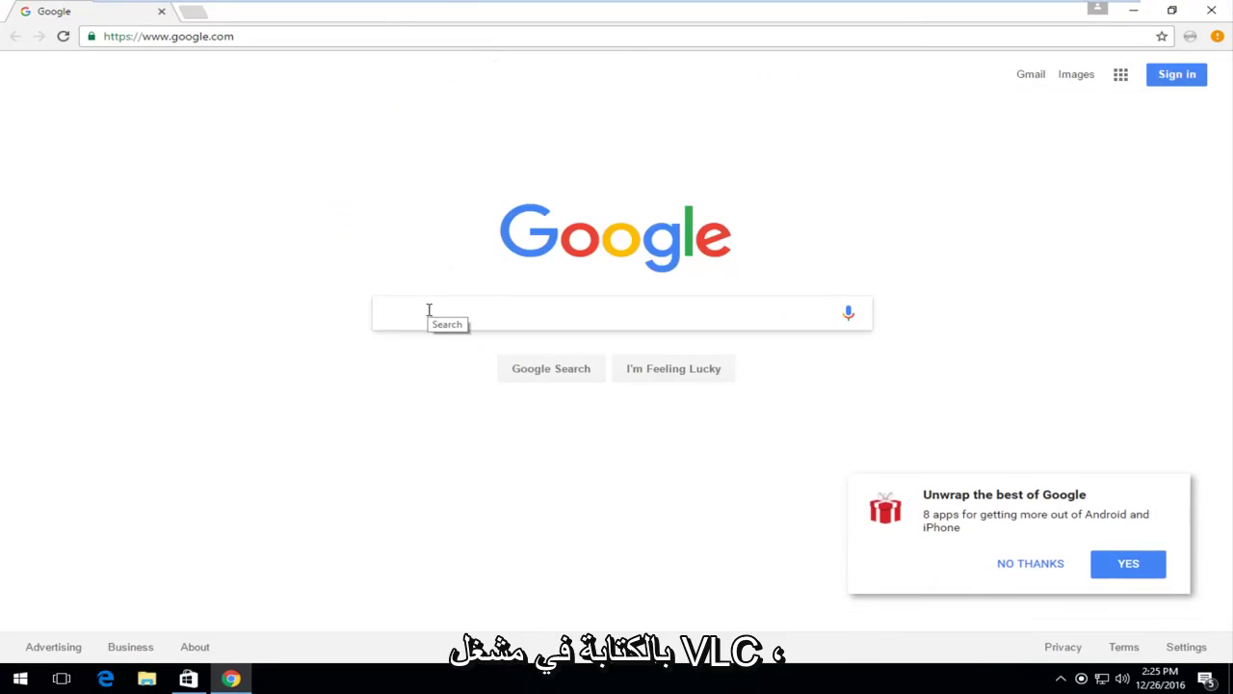
pyautogui.write('vlc player')
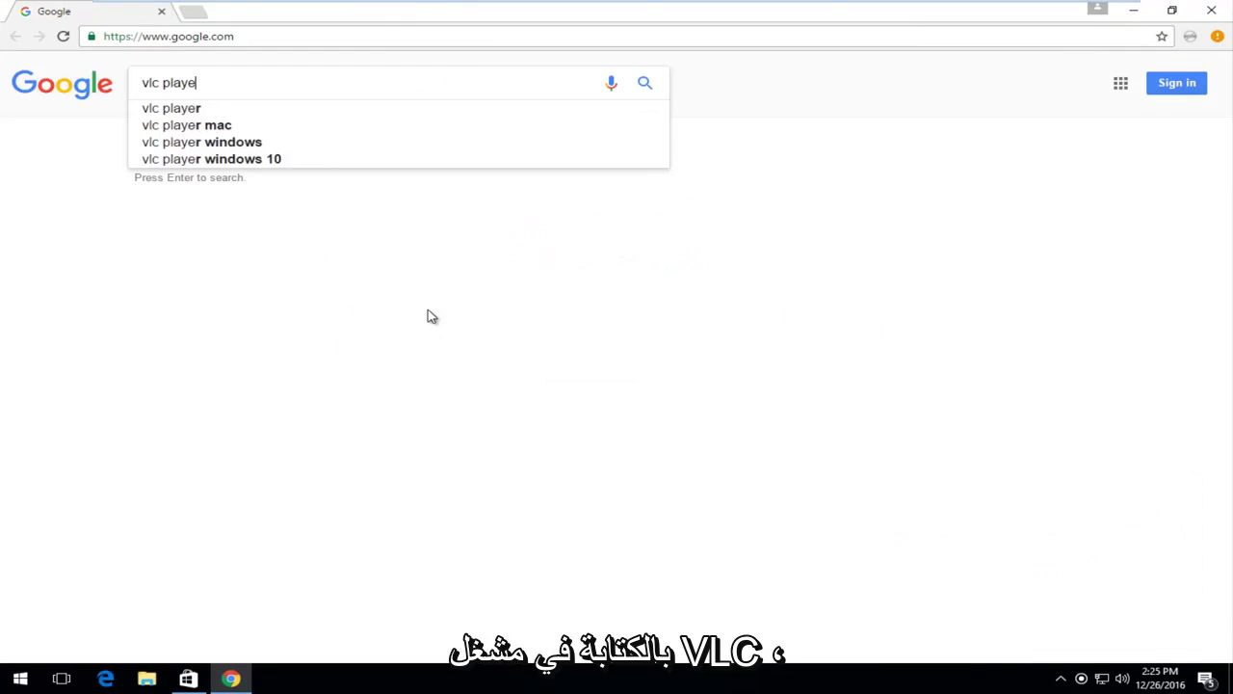
pyautogui.press('Return')
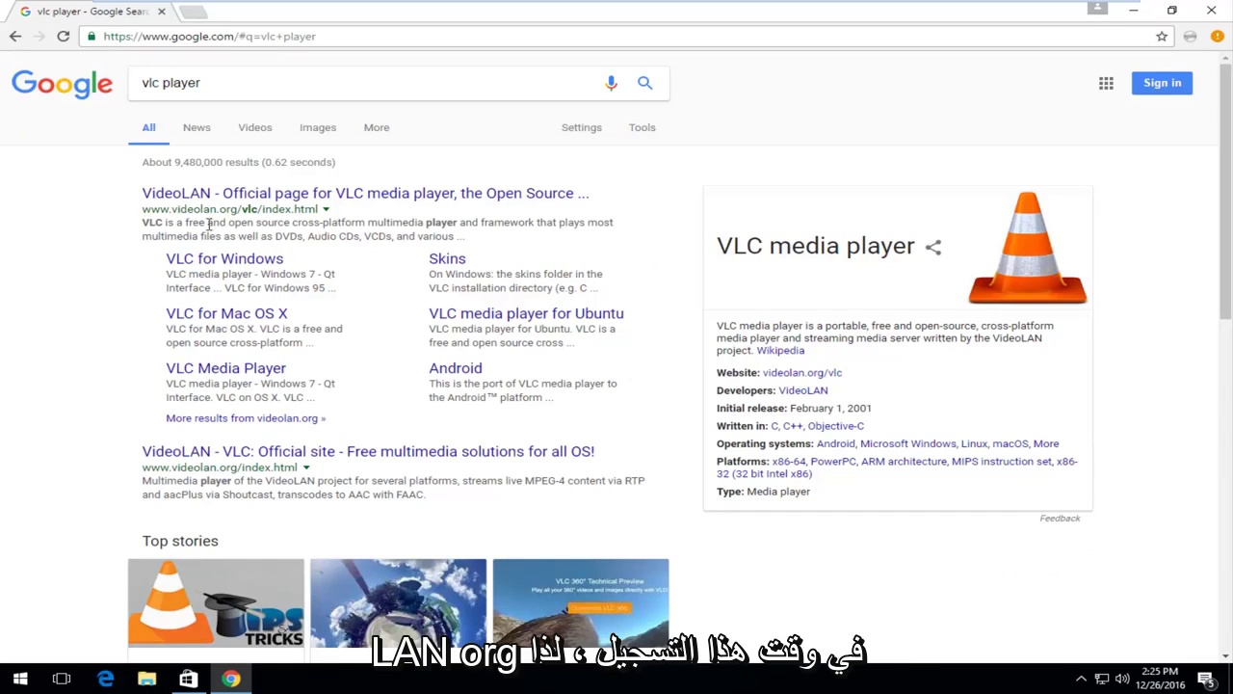
# Download VLC for Windows from the official VideoLAN page and launch vlc-2.2.4-win32.exe, allowing it to make changes to the device.
pyautogui.click(162, 198)
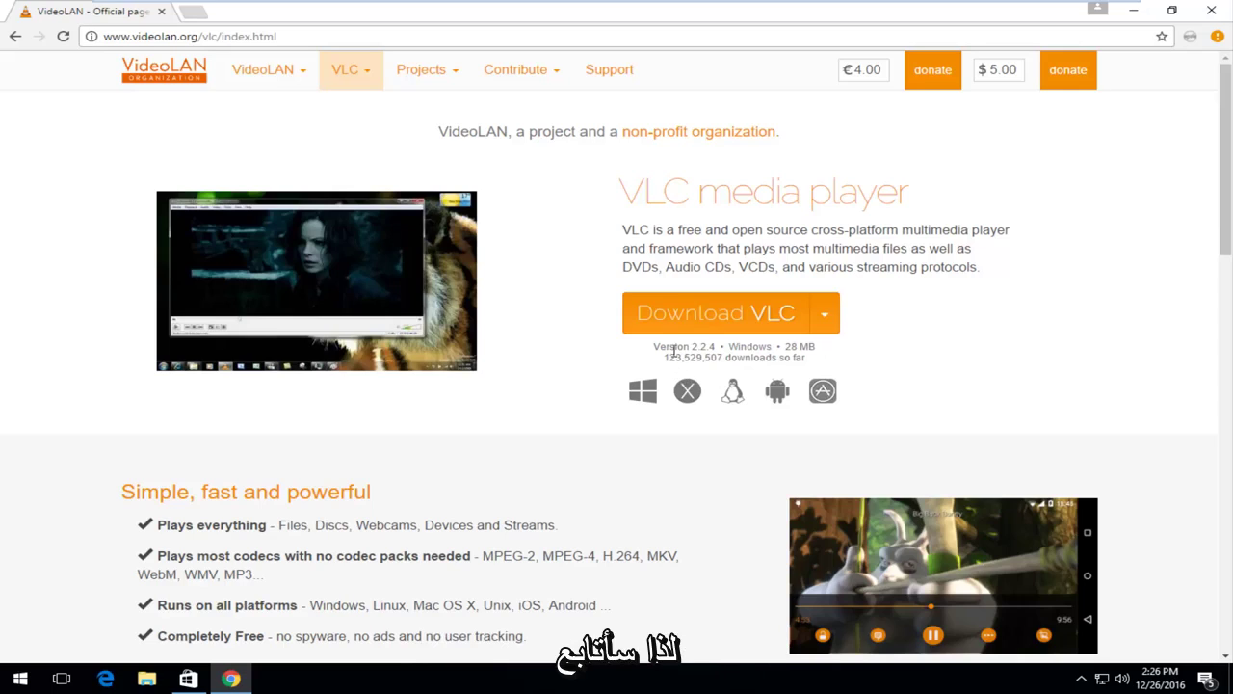
pyautogui.click(625, 319)
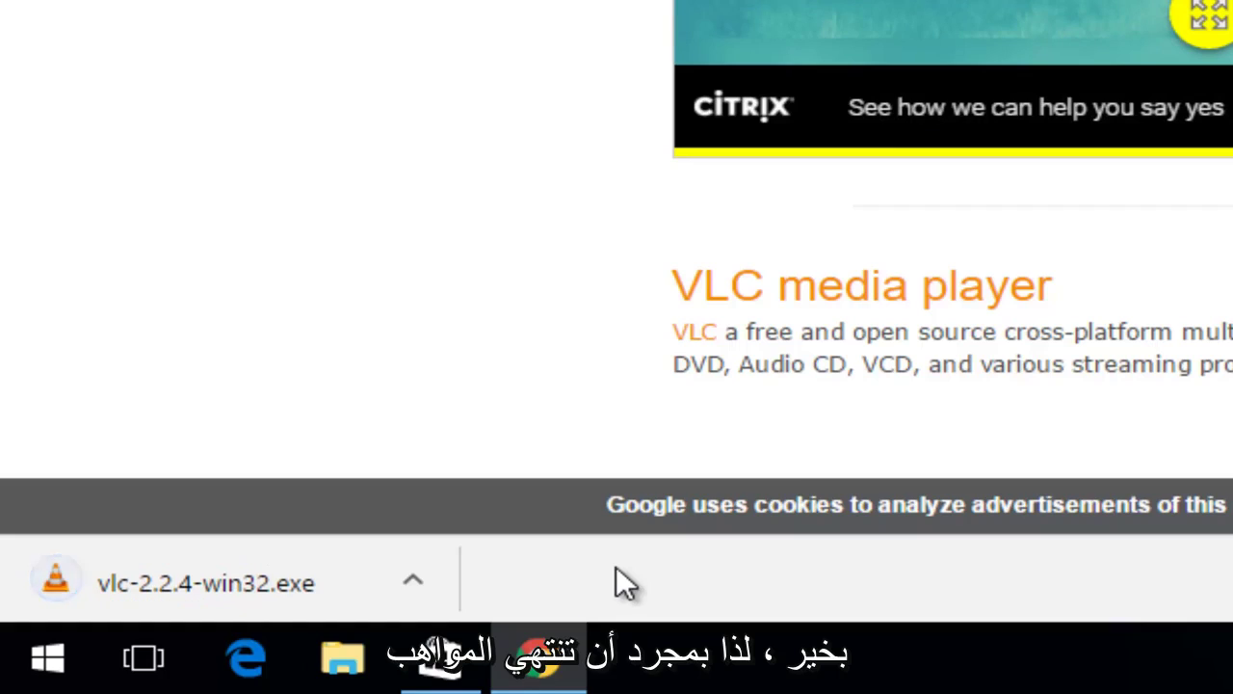
pyautogui.click(124, 589)
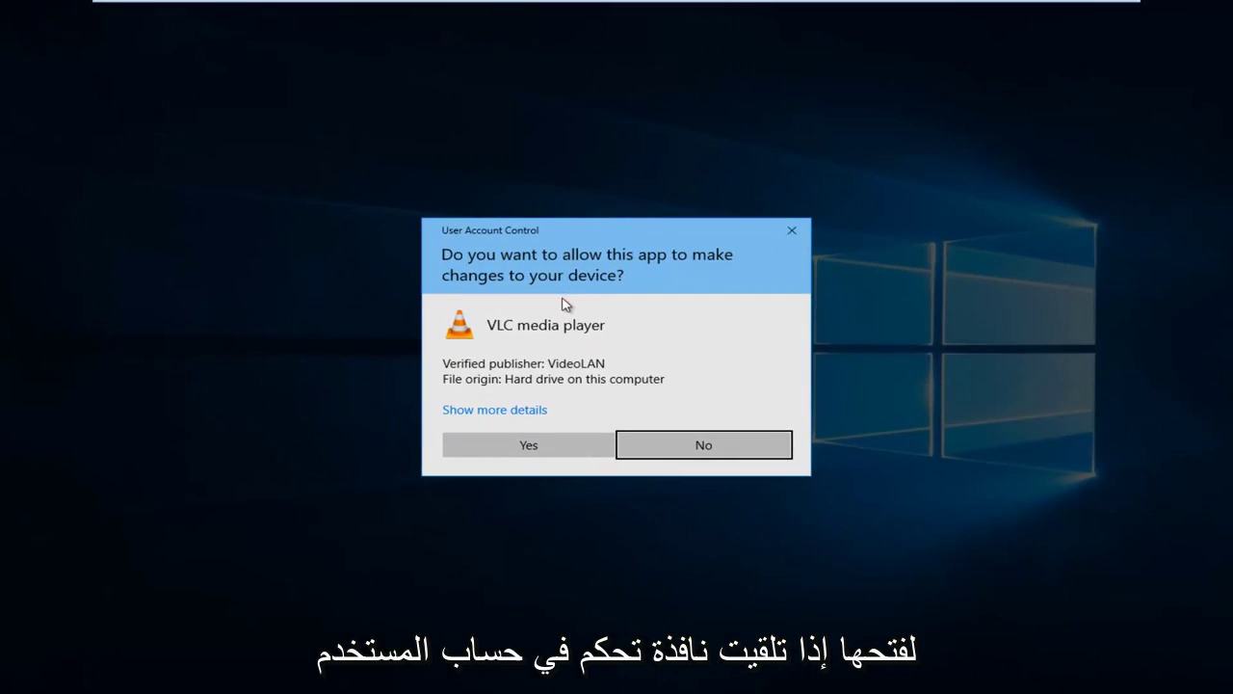
pyautogui.click(495, 457)
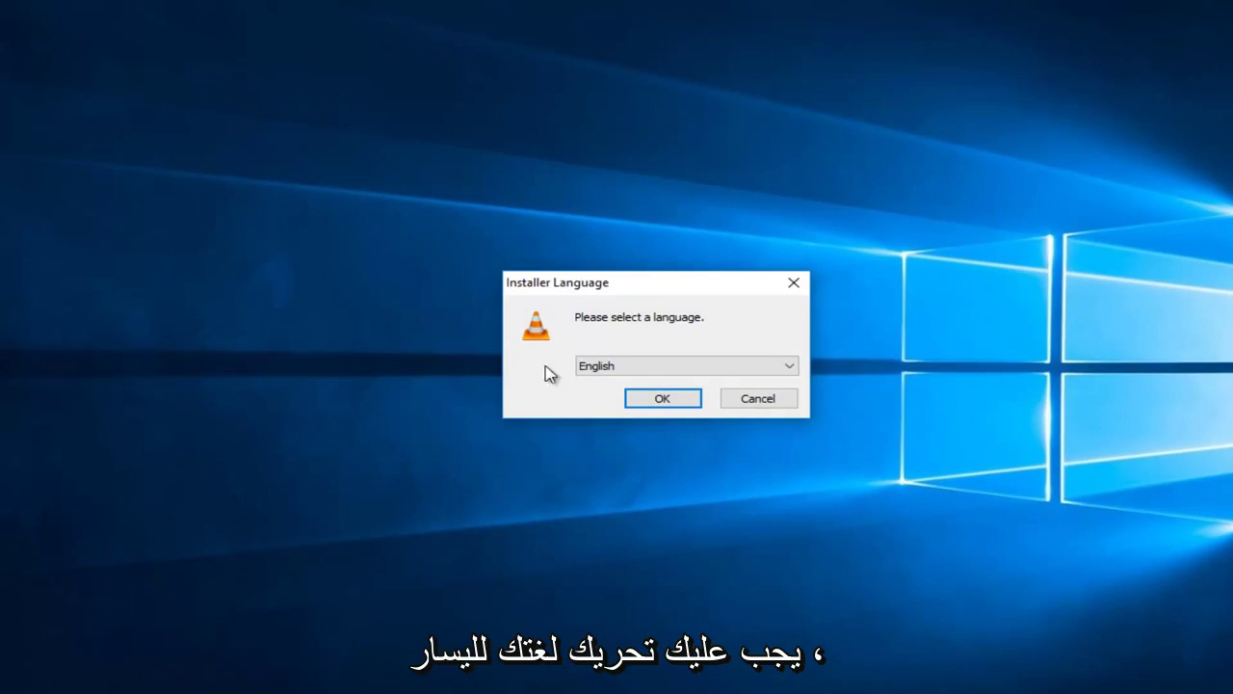
# Install VLC media player in English with the preselected components, and finish the setup with Run VLC media player enabled.
pyautogui.click(649, 402)
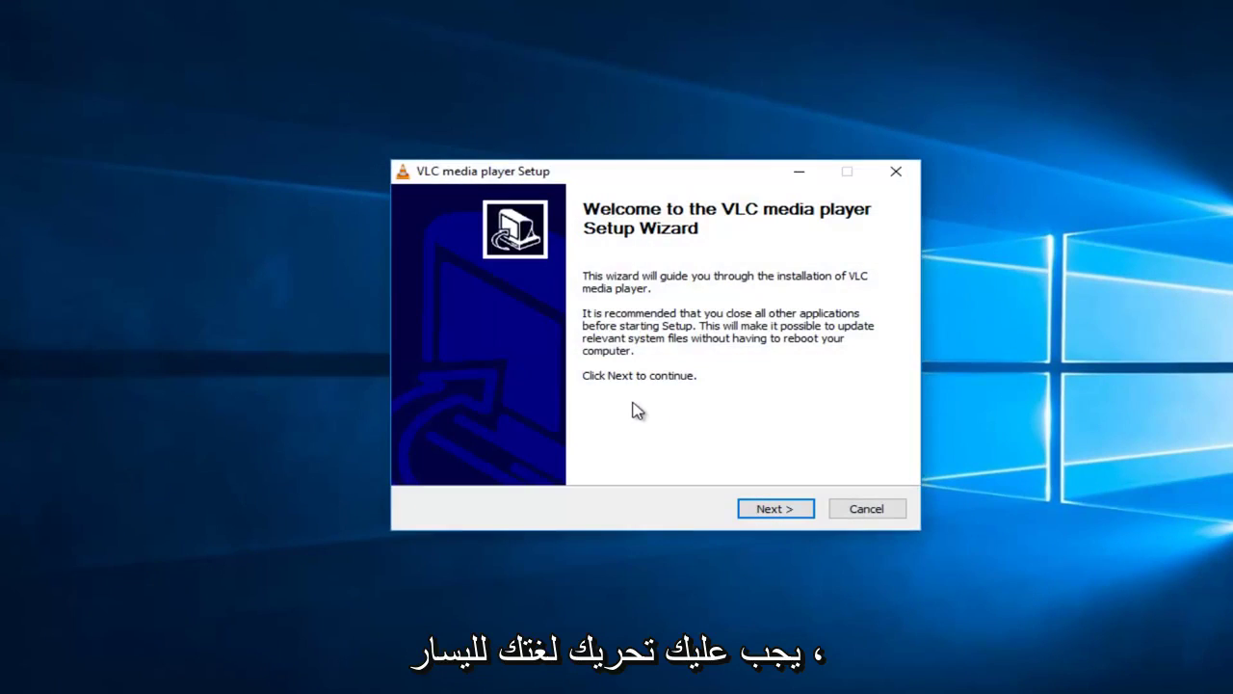
pyautogui.click(760, 514)
pyautogui.click(761, 513)
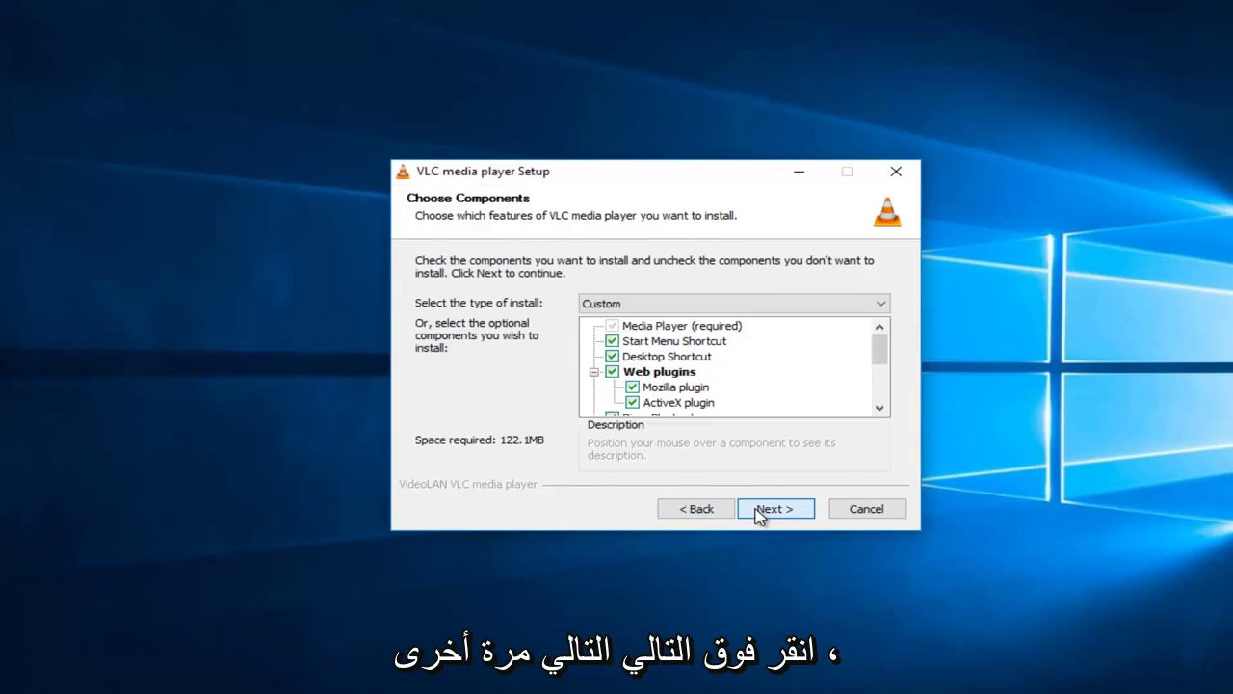
pyautogui.click(760, 513)
pyautogui.click(760, 513)
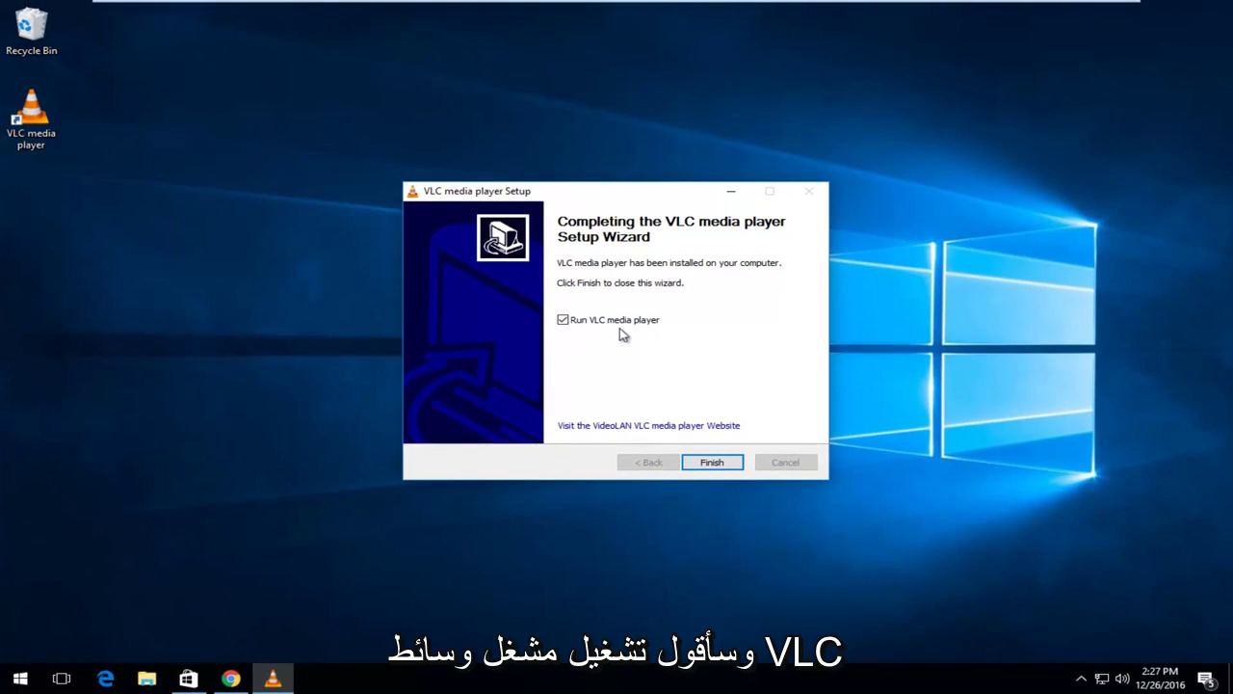
pyautogui.click(706, 462)
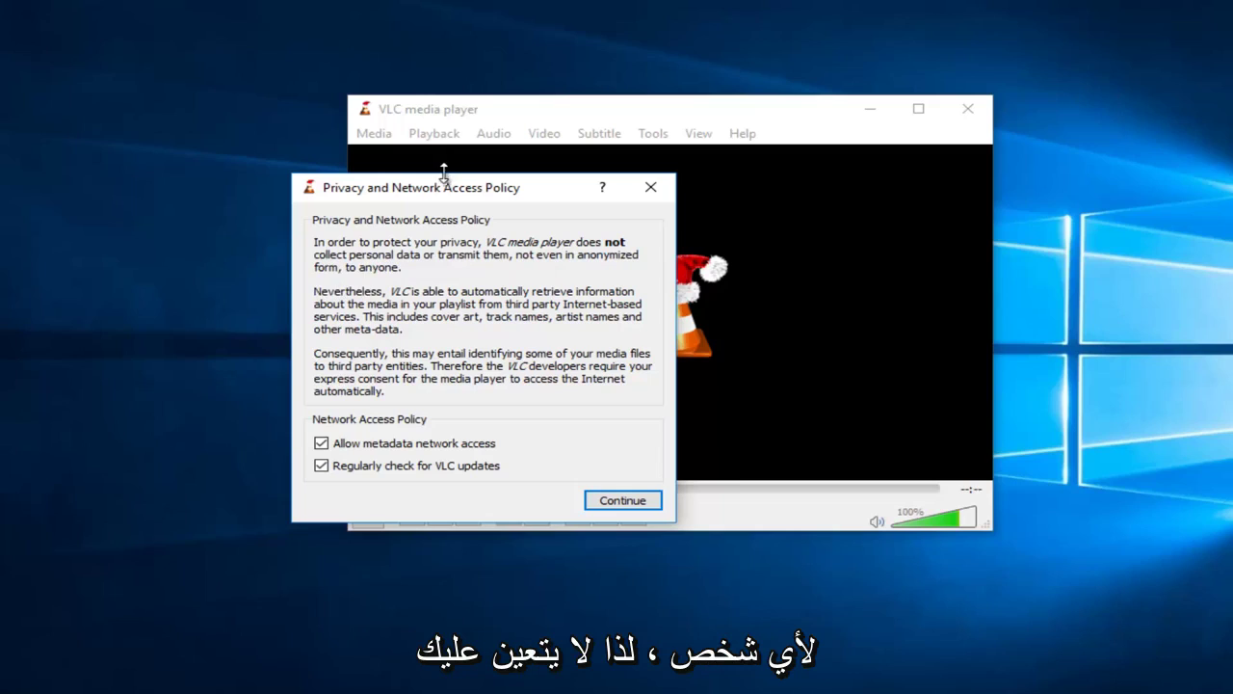
# Accept VLC's network access policy with metadata network access disallowed and regular update checks enabled, and close the player.
pyautogui.moveTo(446, 188); pyautogui.dragTo(530, 160)
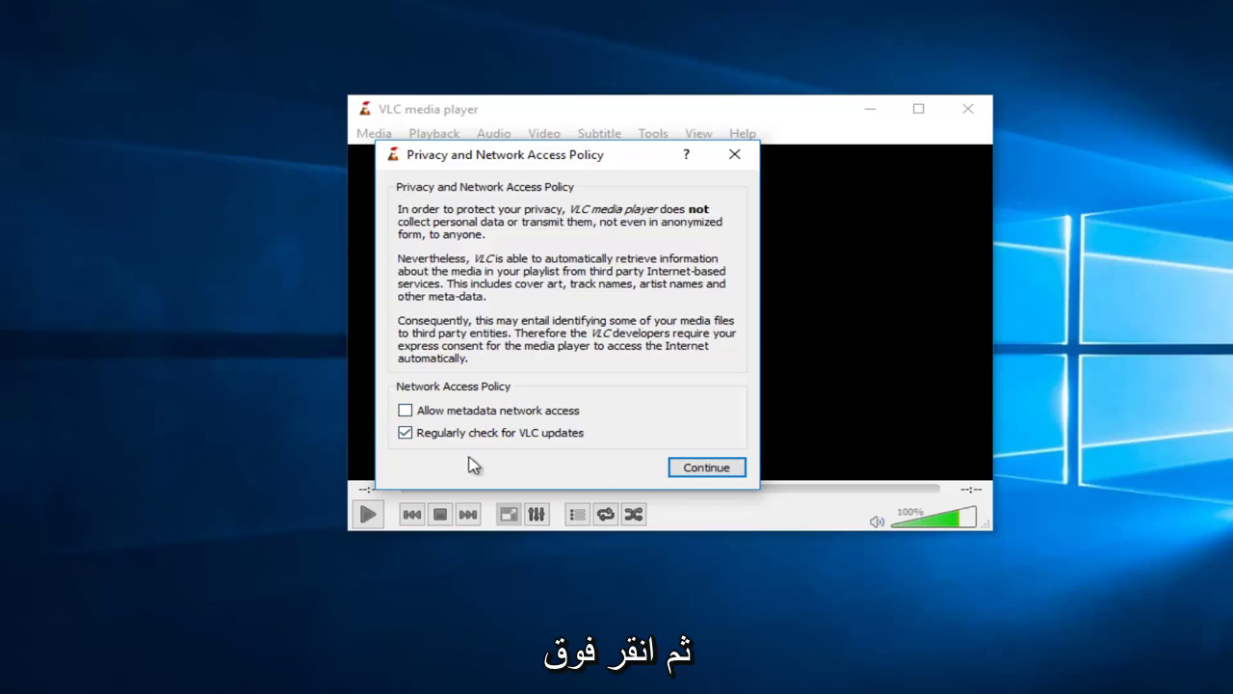
pyautogui.click(696, 468)
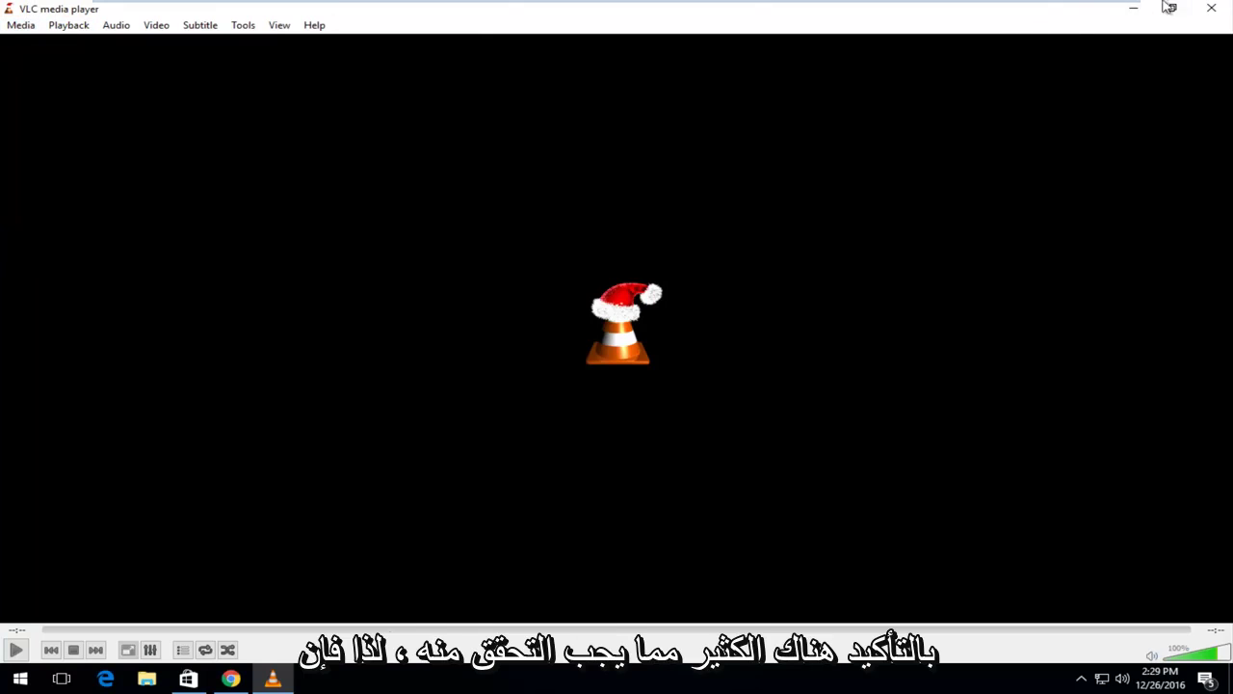
pyautogui.click(1225, 7)
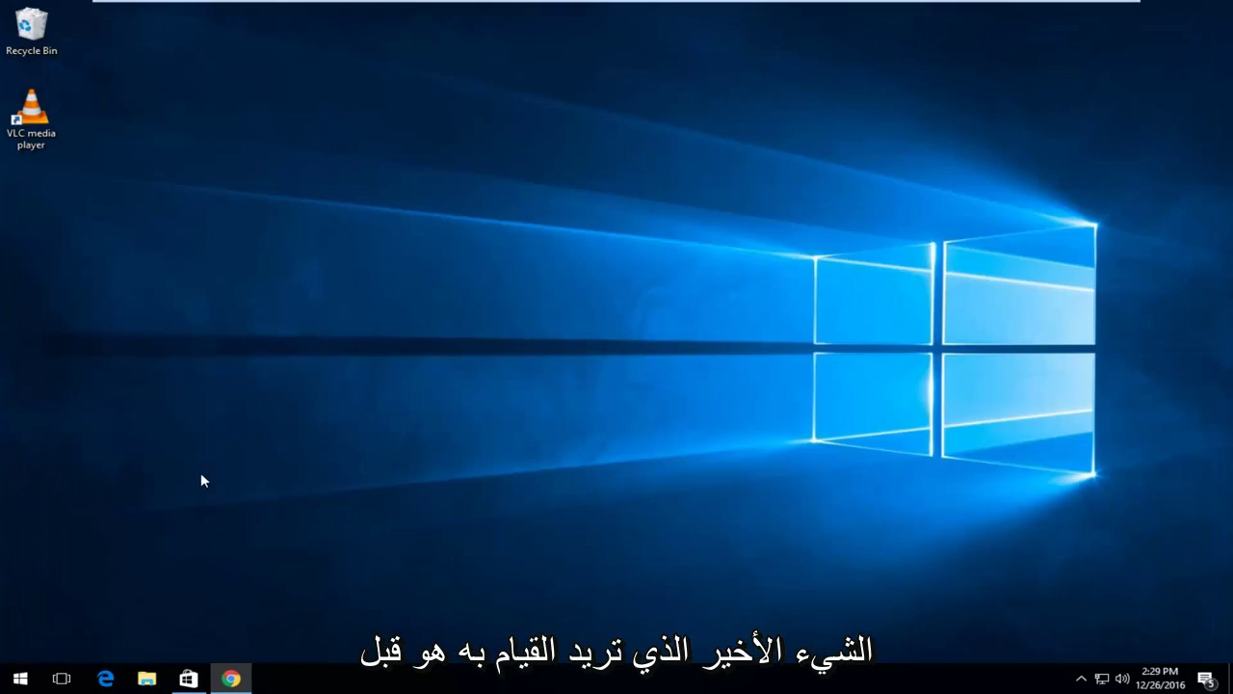
# Search Windows for "default programs" and open the Default Programs app to reach the default apps settings.
pyautogui.click(17, 678)
pyautogui.write('d')
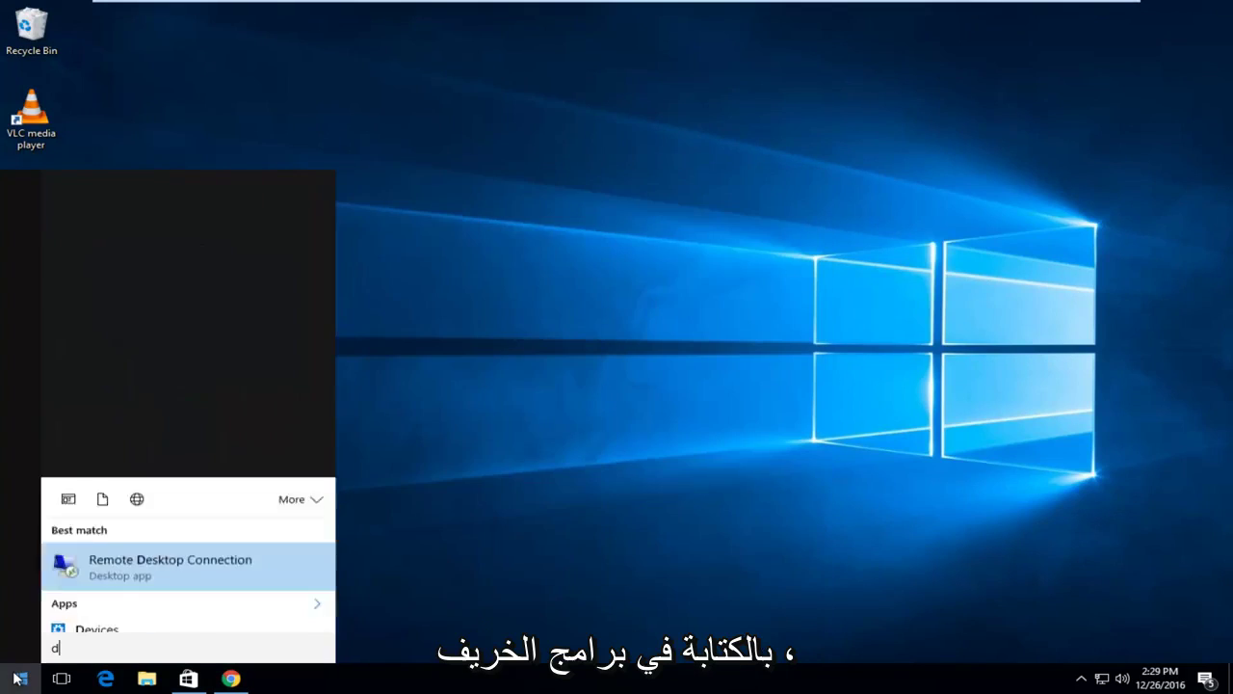
pyautogui.write('efault peof')
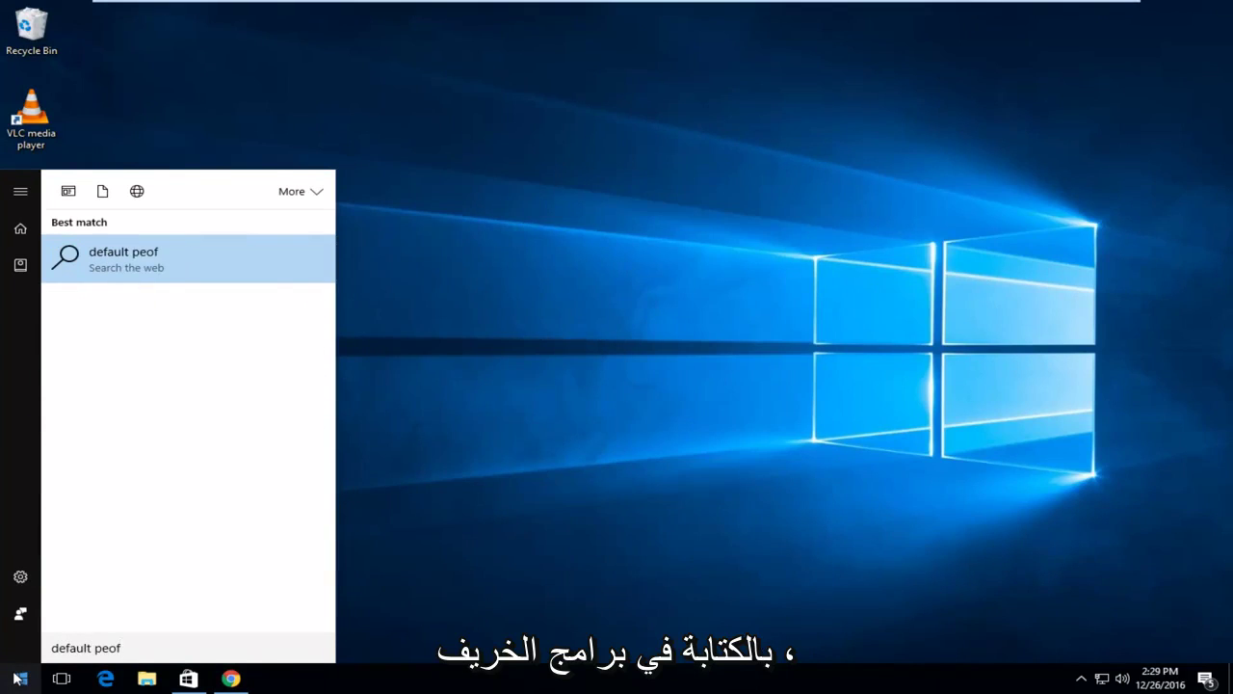
pyautogui.press('BackSpace')
pyautogui.press('BackSpace')
pyautogui.press('BackSpace')
pyautogui.write('rograms')
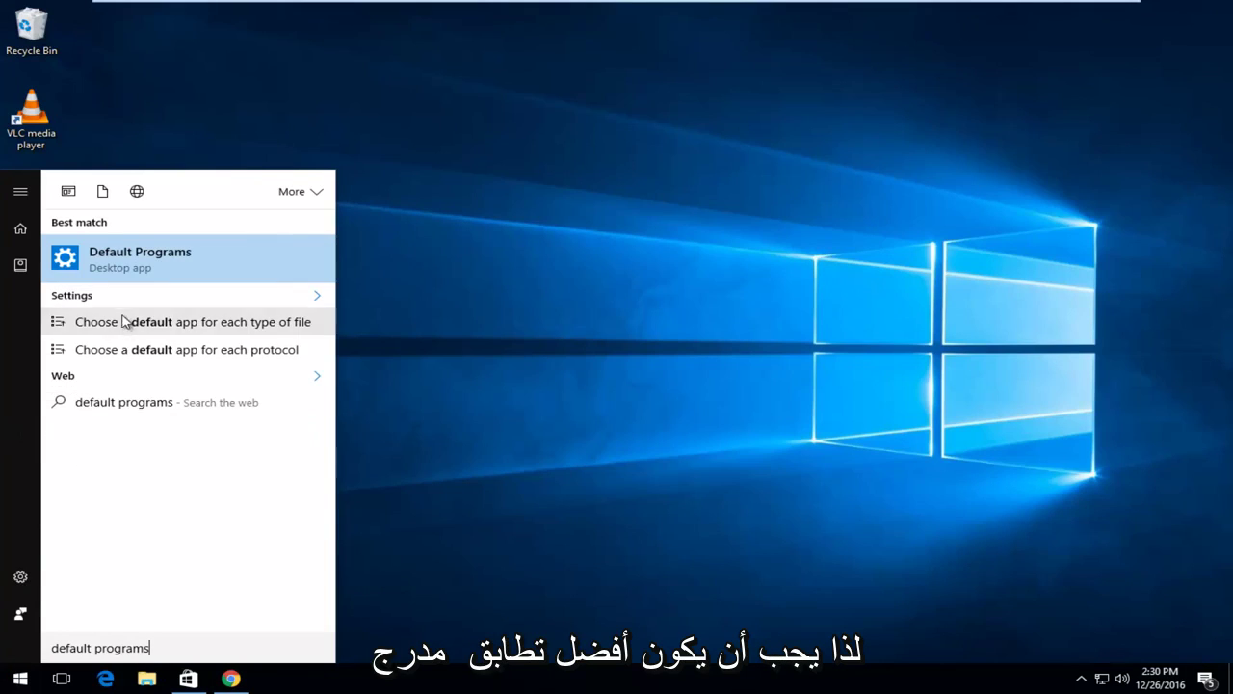
pyautogui.click(120, 262)
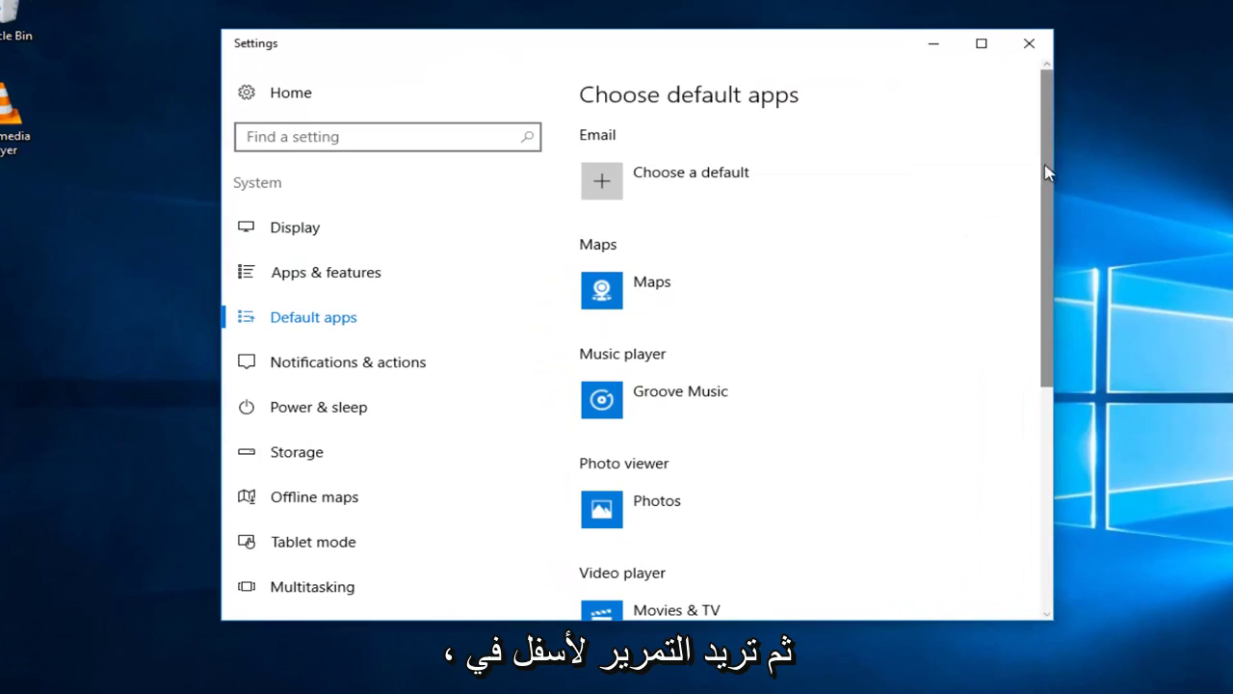
# Set VLC media player as the default video player in place of Movies & TV, and close Settings.
pyautogui.scroll(-1, 1045, 175)
pyautogui.moveTo(1046, 188); pyautogui.dragTo(1019, 290)
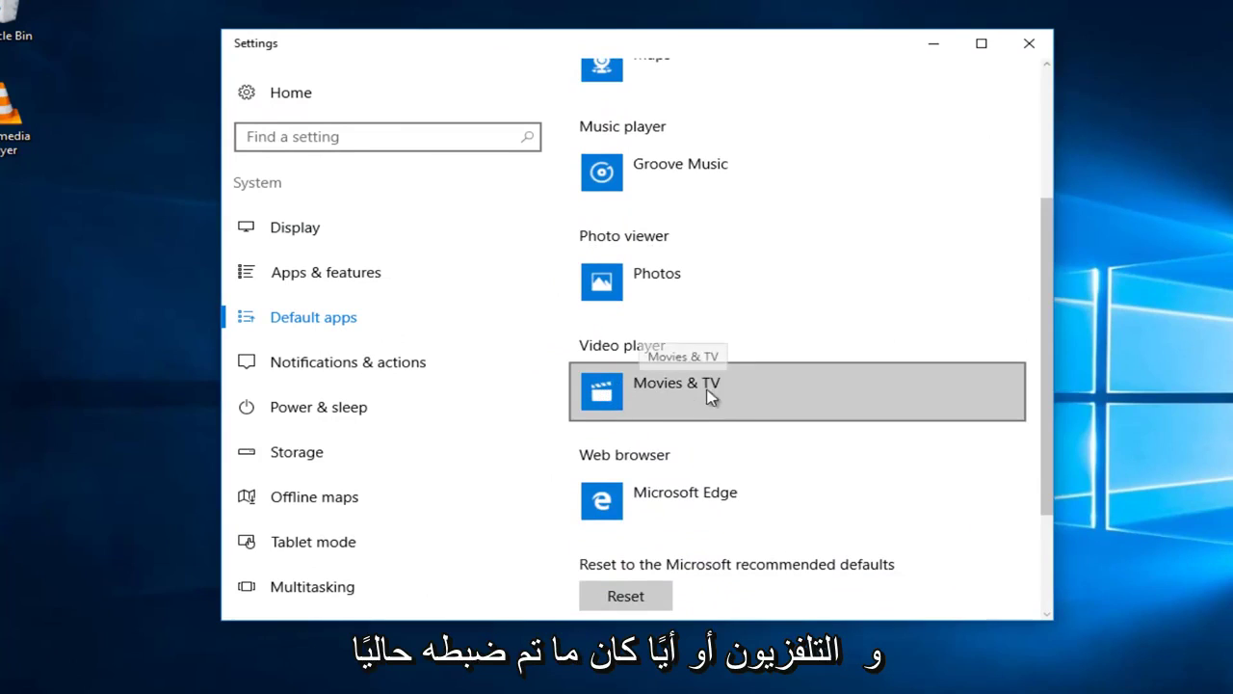
pyautogui.click(646, 385)
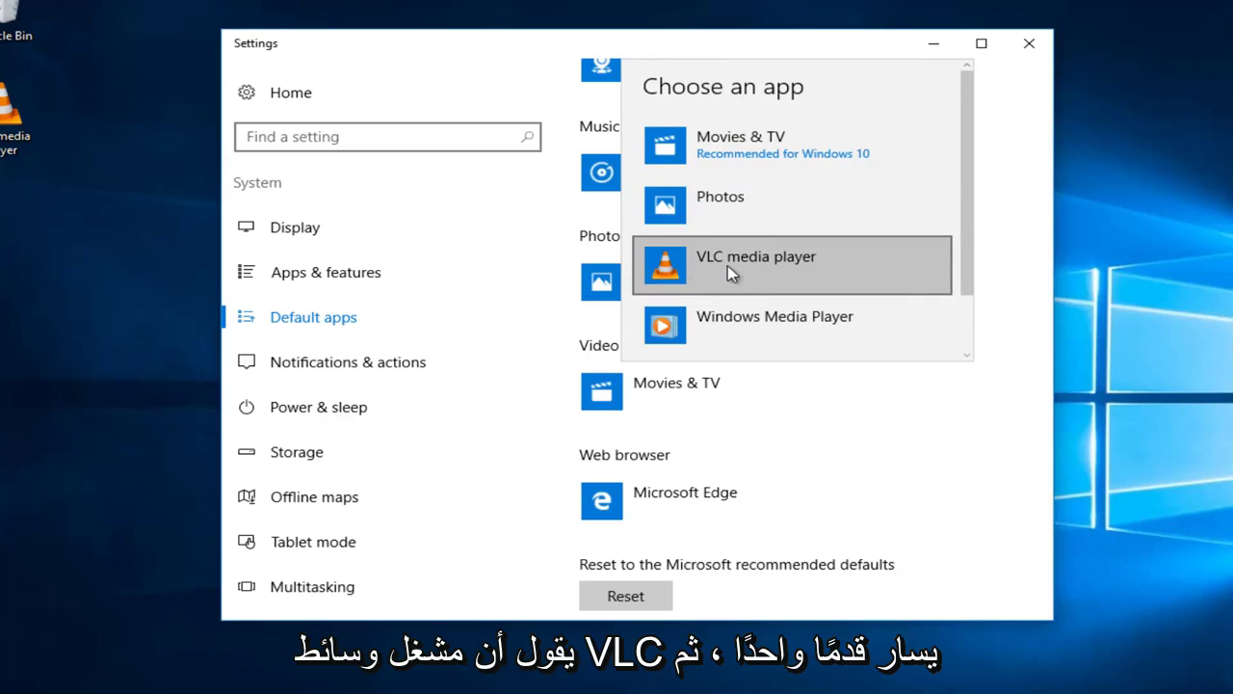
pyautogui.click(721, 272)
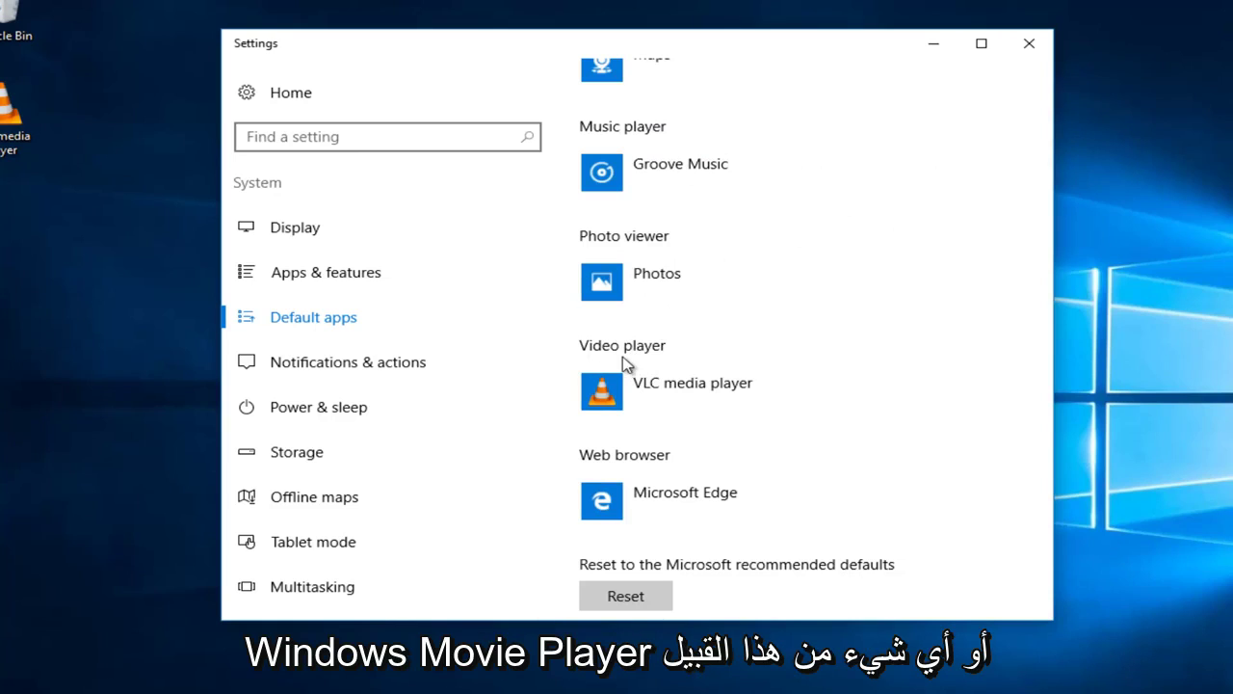
pyautogui.scroll(3, 697, 377)
pyautogui.scroll(-4, 686, 380)
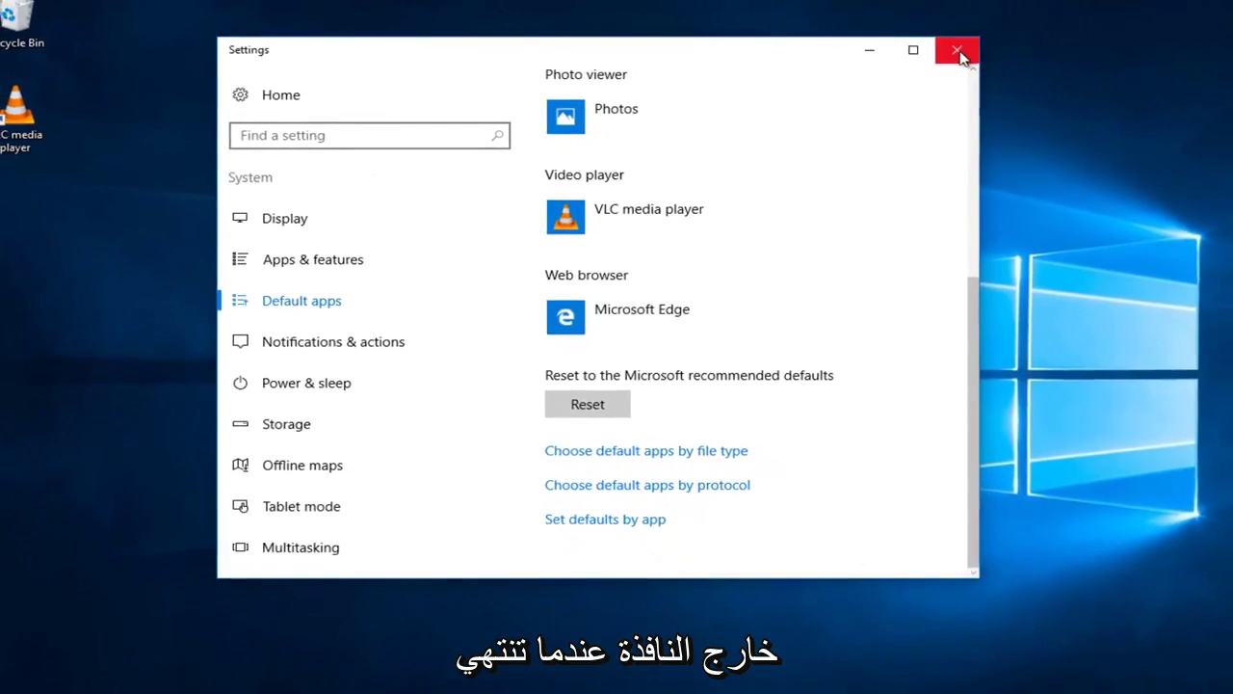
pyautogui.click(959, 53)
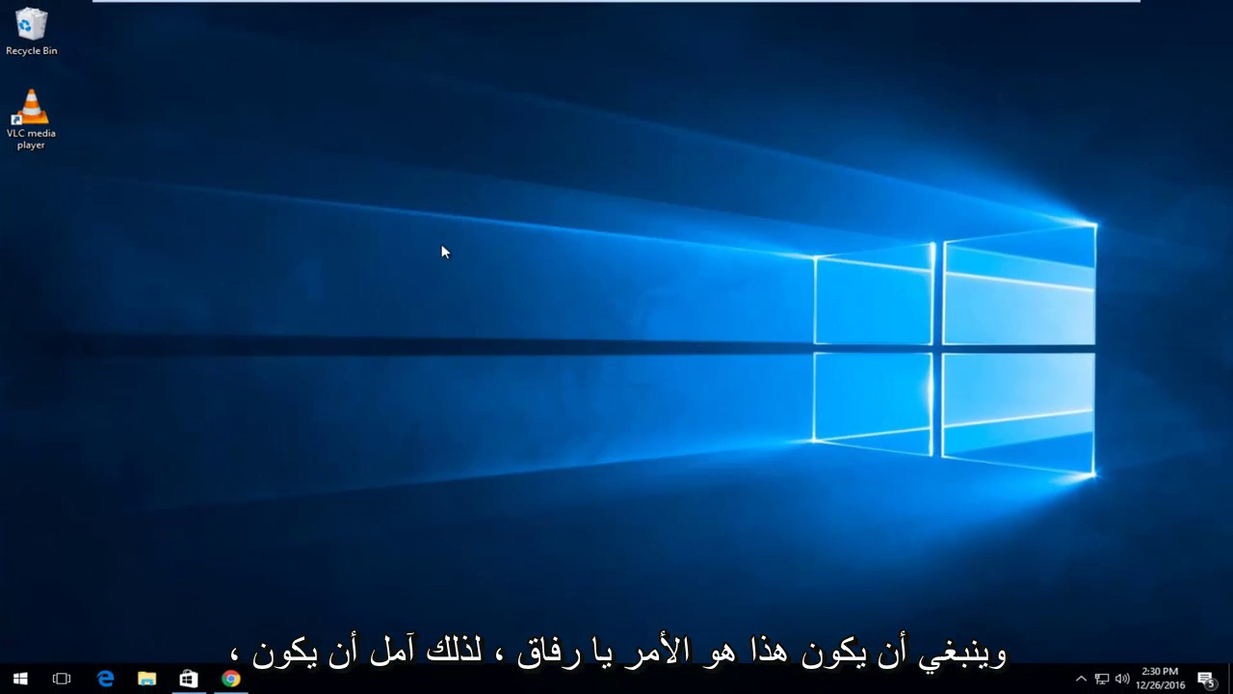